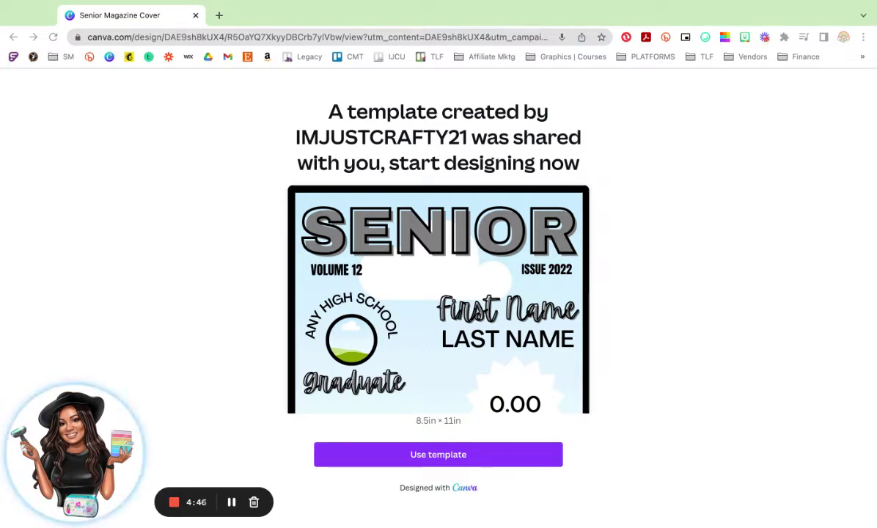
Step: Create an editable copy of the Senior Magazine Cover template in the editor
{"action": "left_click", "coordinate": [458, 456]}
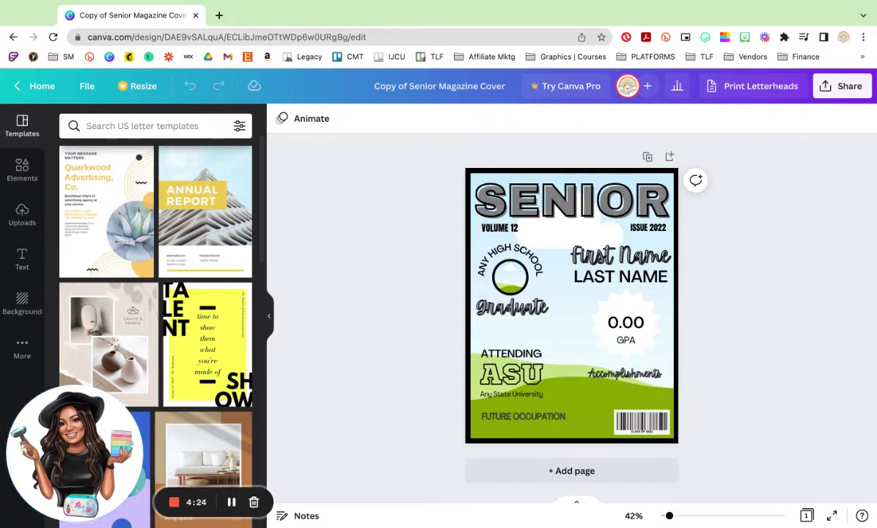
{"action": "left_click", "coordinate": [98, 189]}
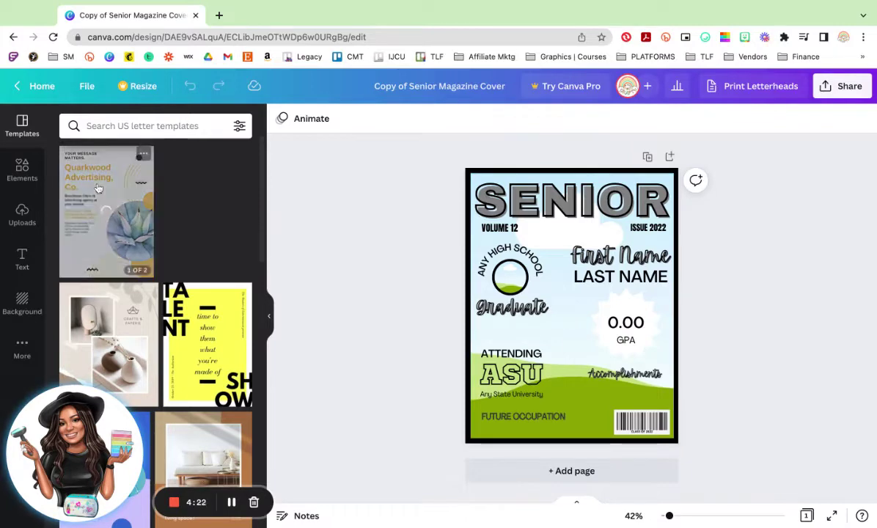
Step: Show the uploaded graduation photos in the Uploads panel
{"action": "left_click", "coordinate": [22, 212]}
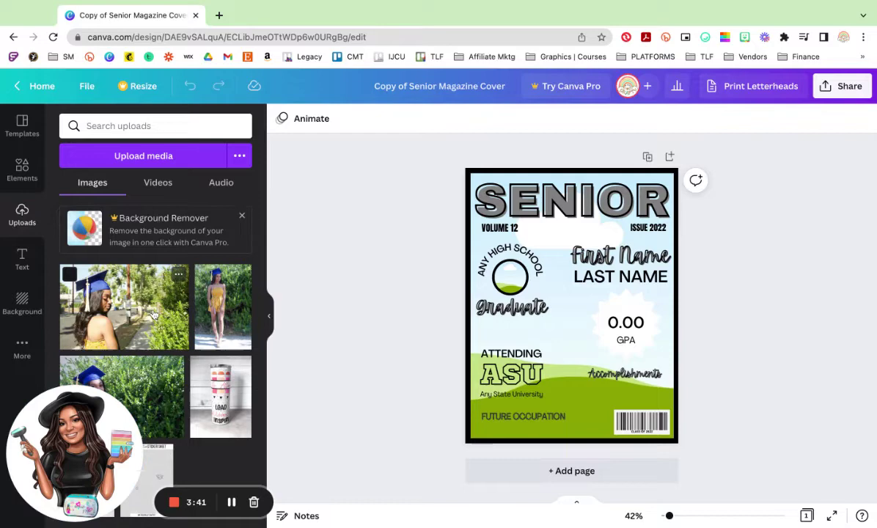
Step: Set the back-view graduate photo as the full cover background and reframe the graduate within it
{"action": "left_click", "coordinate": [152, 313]}
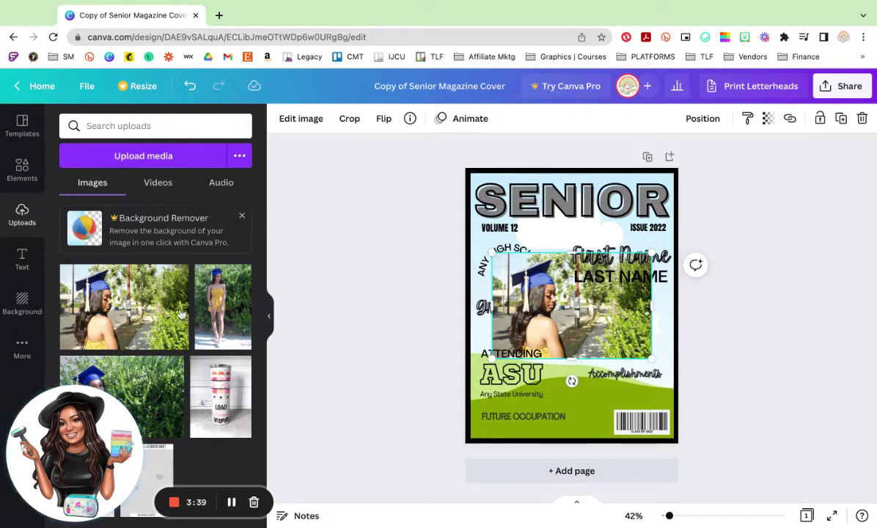
{"action": "left_click_drag", "start_coordinate": [618, 330], "coordinate": [587, 312]}
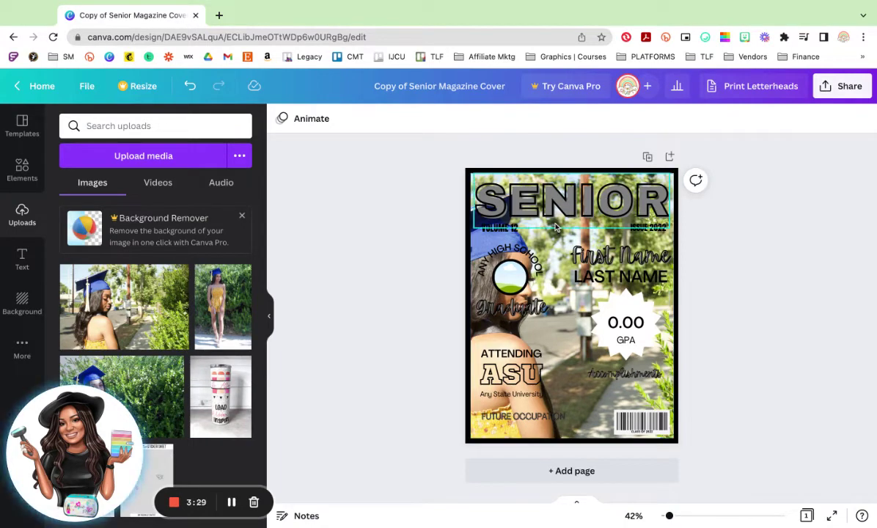
{"action": "double_click", "coordinate": [557, 328]}
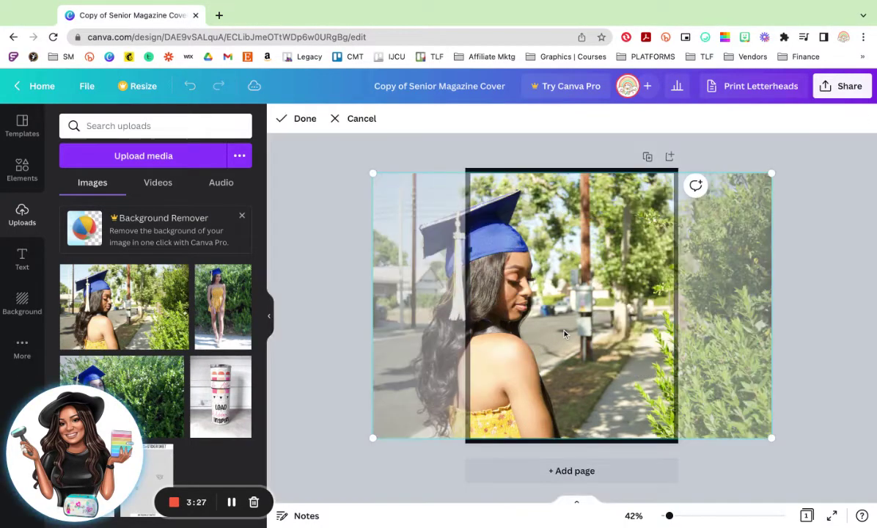
{"action": "left_click_drag", "start_coordinate": [549, 327], "coordinate": [575, 302]}
{"action": "left_click", "coordinate": [288, 119]}
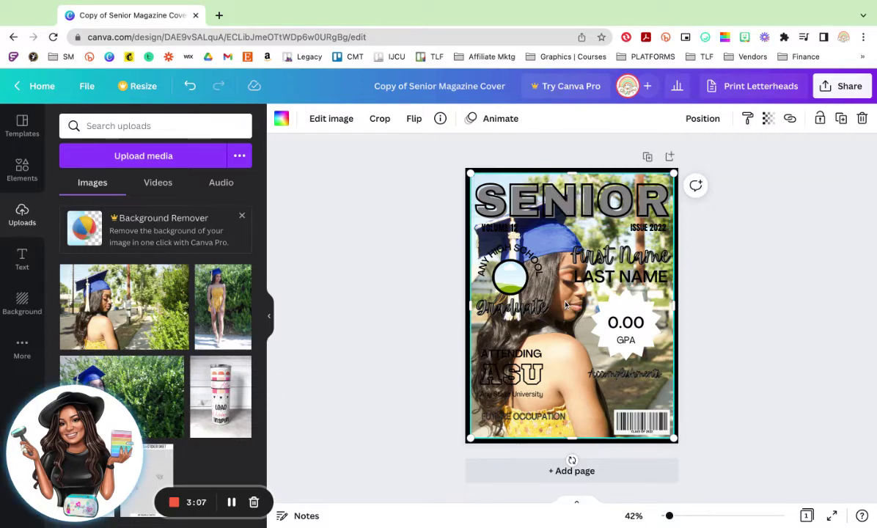
Step: Change the SENIOR title's text colour to yellow
{"action": "left_click", "coordinate": [553, 210]}
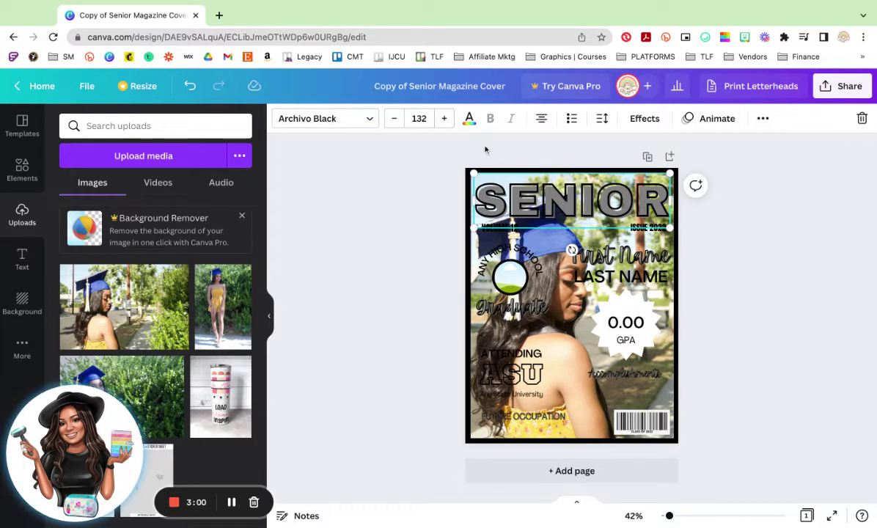
{"action": "left_click", "coordinate": [469, 120]}
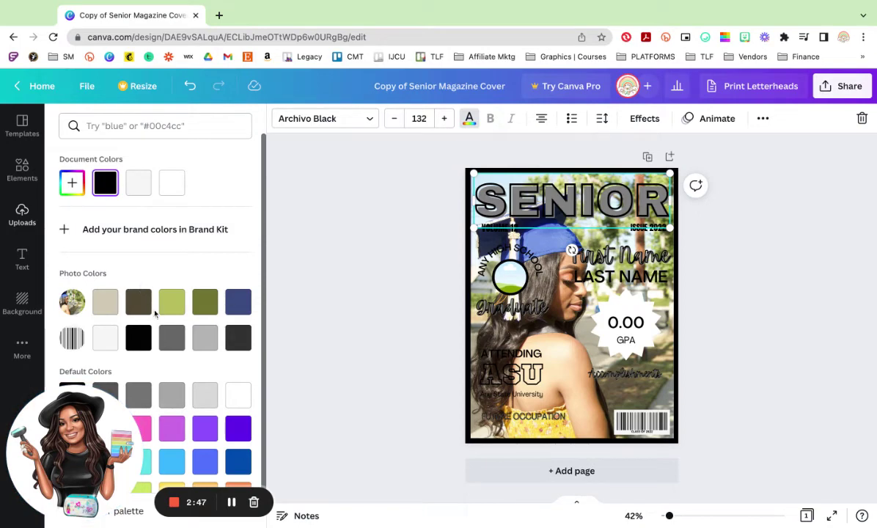
{"action": "scroll", "coordinate": [157, 319], "scroll_direction": "down", "scroll_amount": 1}
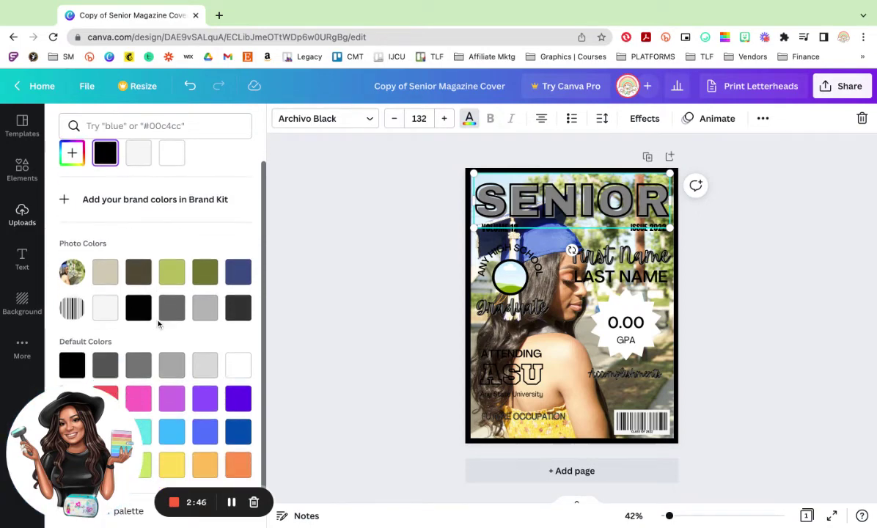
{"action": "left_click", "coordinate": [172, 466]}
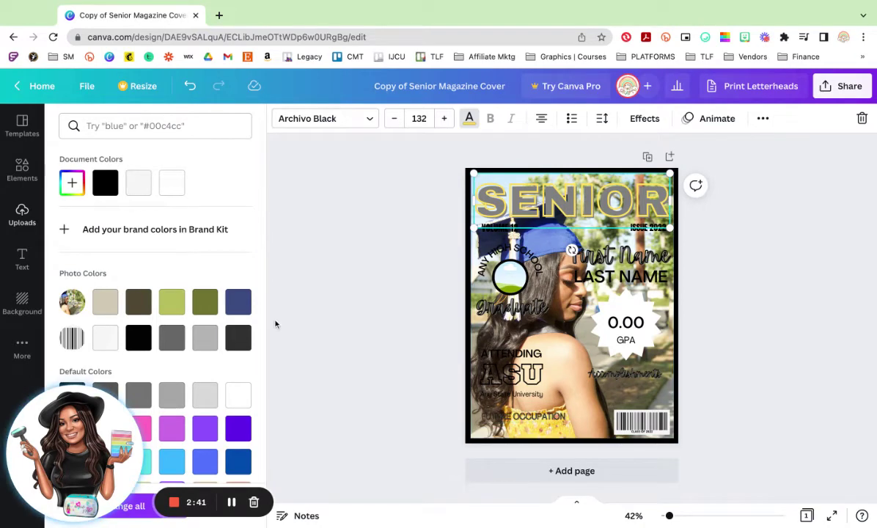
Step: Apply a Splice effect in cobalt blue to the SENIOR title
{"action": "left_click", "coordinate": [643, 118]}
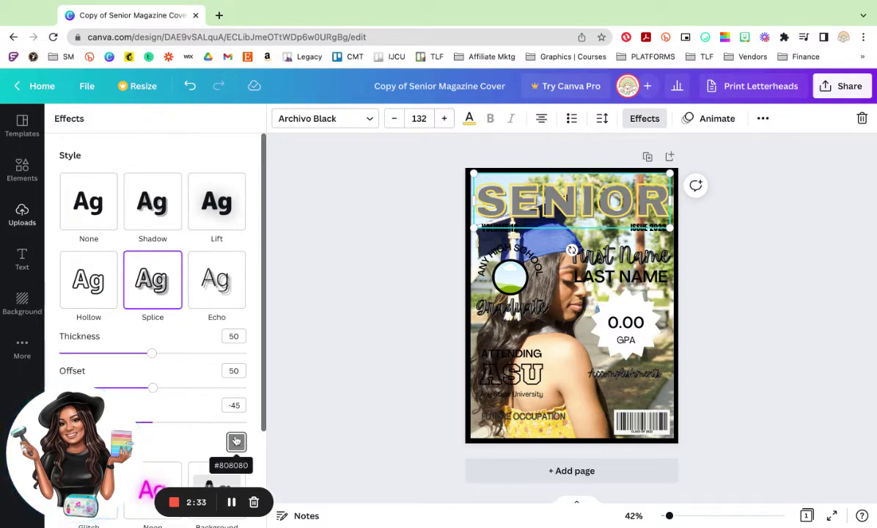
{"action": "left_click", "coordinate": [236, 442]}
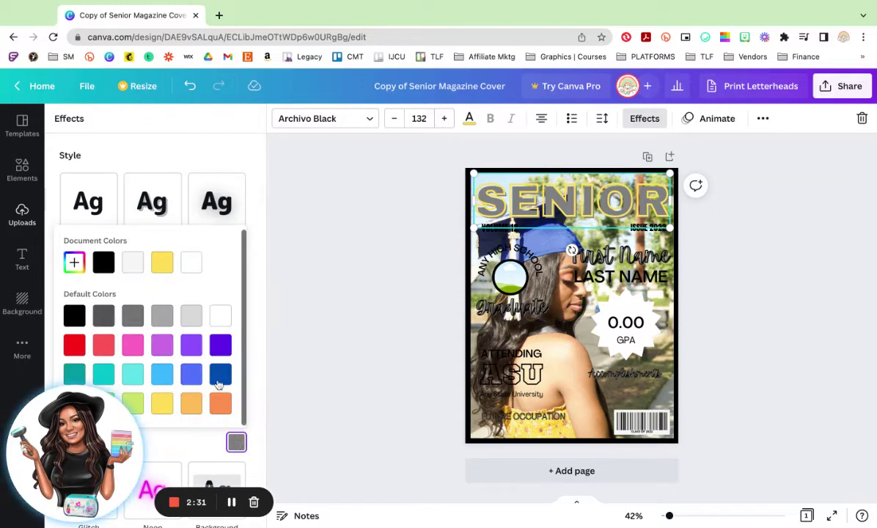
{"action": "left_click", "coordinate": [220, 375]}
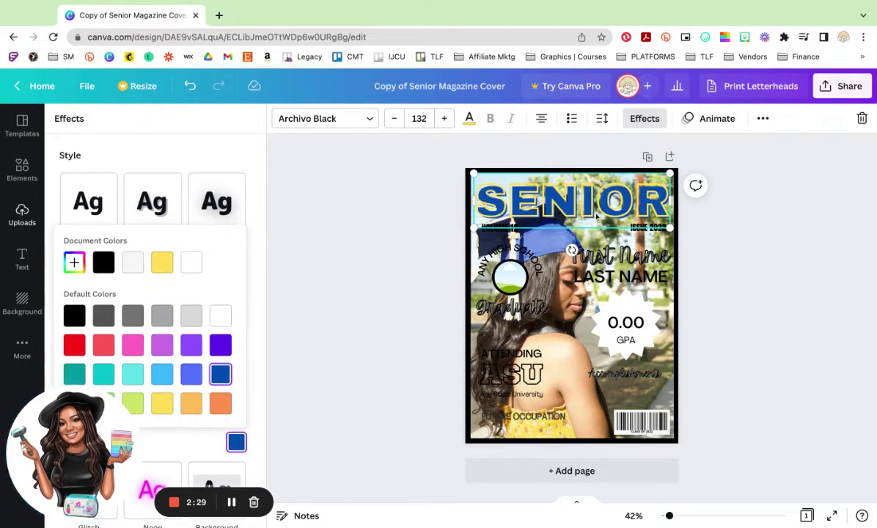
{"action": "left_click", "coordinate": [394, 191]}
{"action": "left_click", "coordinate": [400, 193]}
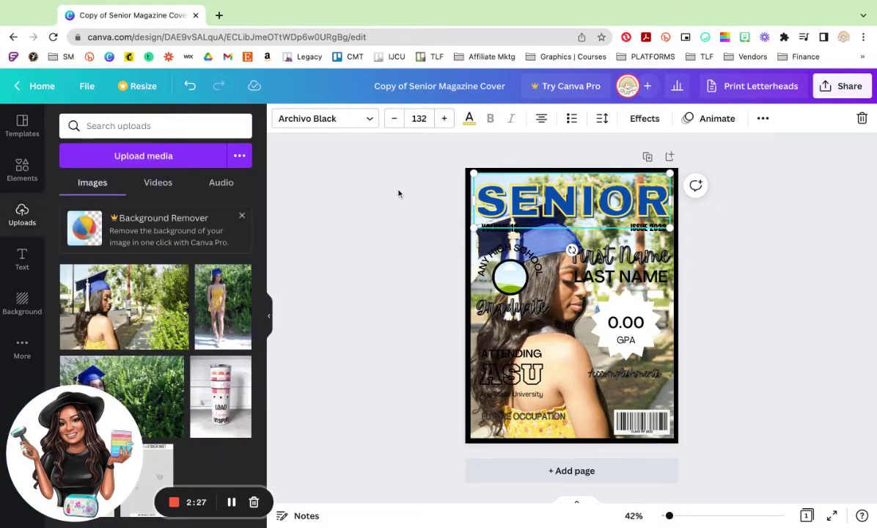
{"action": "left_click", "coordinate": [396, 194]}
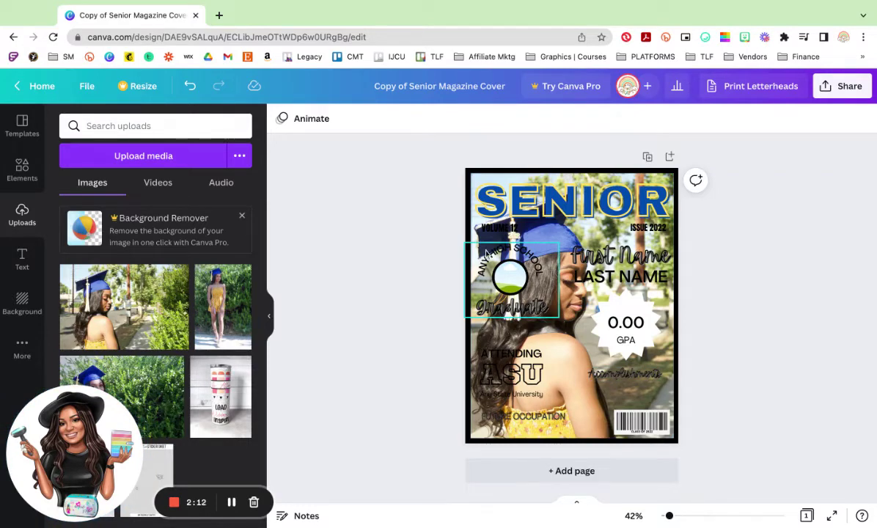
Step: Make ANY HIGH SCHOOL white with a black drop shadow
{"action": "left_click", "coordinate": [500, 255]}
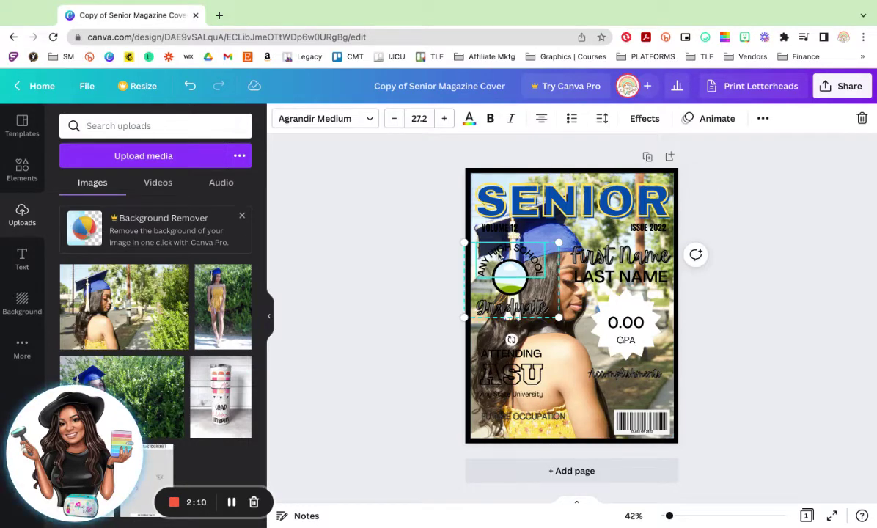
{"action": "left_click", "coordinate": [469, 118]}
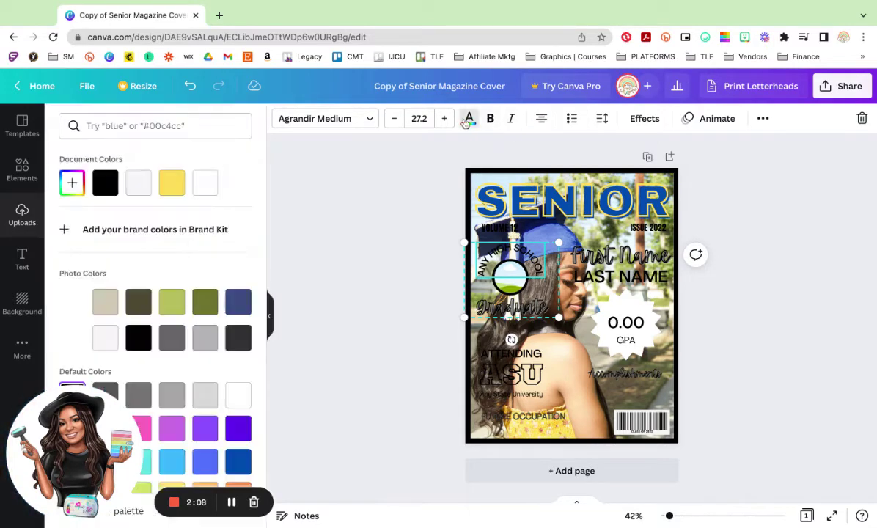
{"action": "left_click", "coordinate": [207, 185]}
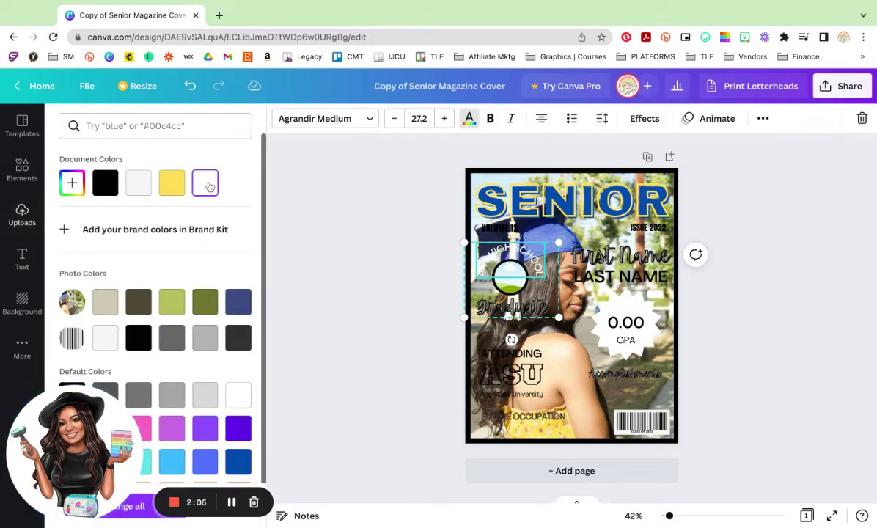
{"action": "left_click", "coordinate": [645, 118]}
{"action": "left_click", "coordinate": [153, 212]}
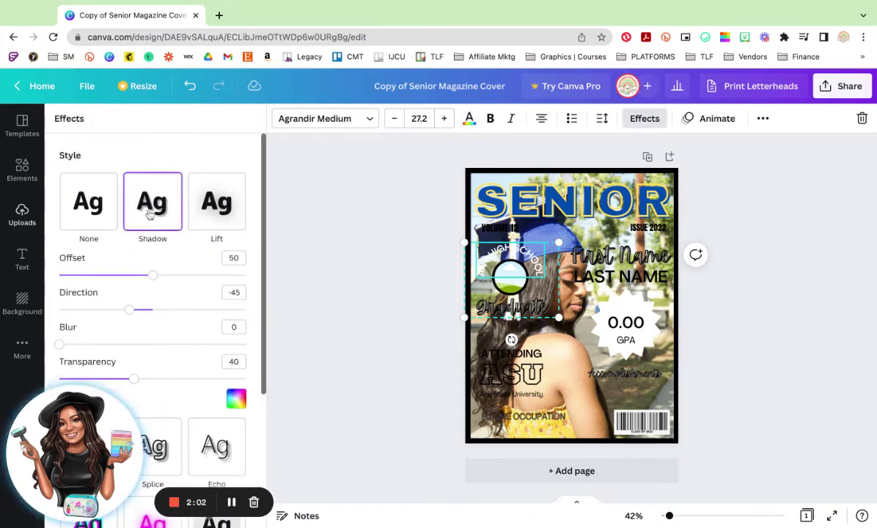
{"action": "left_click", "coordinate": [235, 399]}
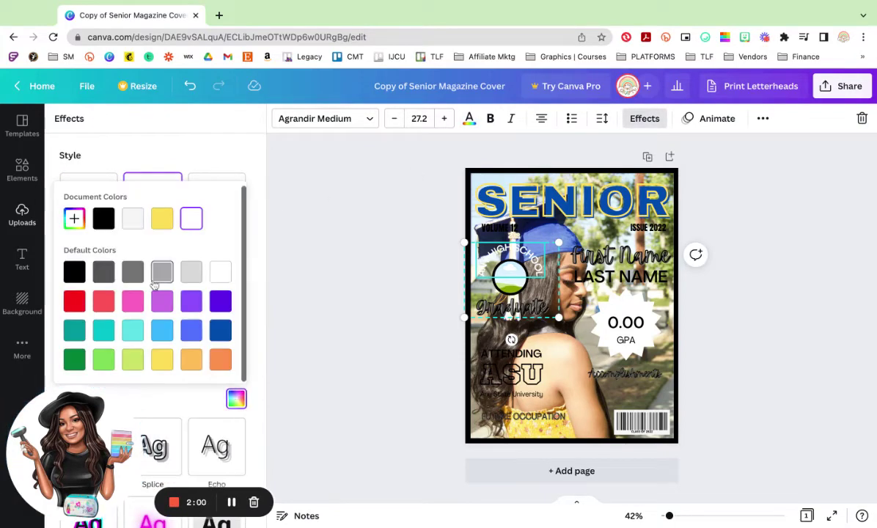
{"action": "left_click", "coordinate": [74, 275]}
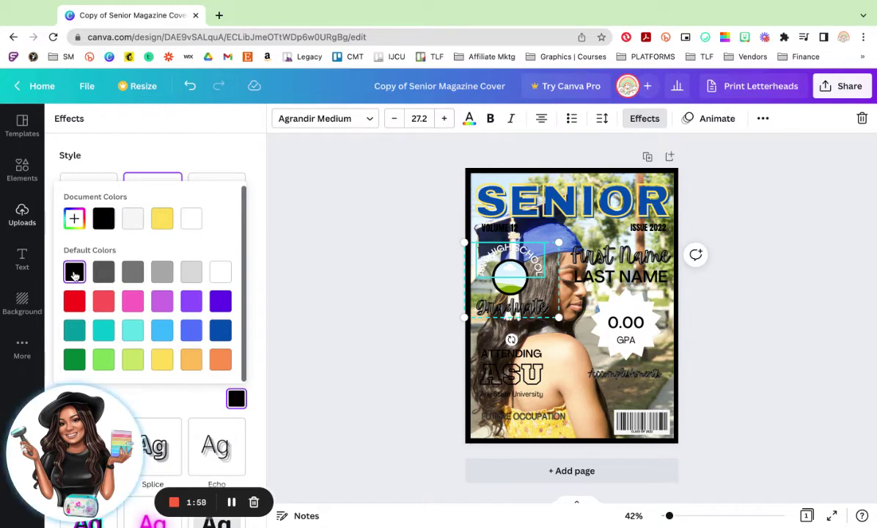
Step: Move the ATTENDING ASU block right toward centre and nudge the Accomplishments text lower
{"action": "left_click", "coordinate": [513, 281]}
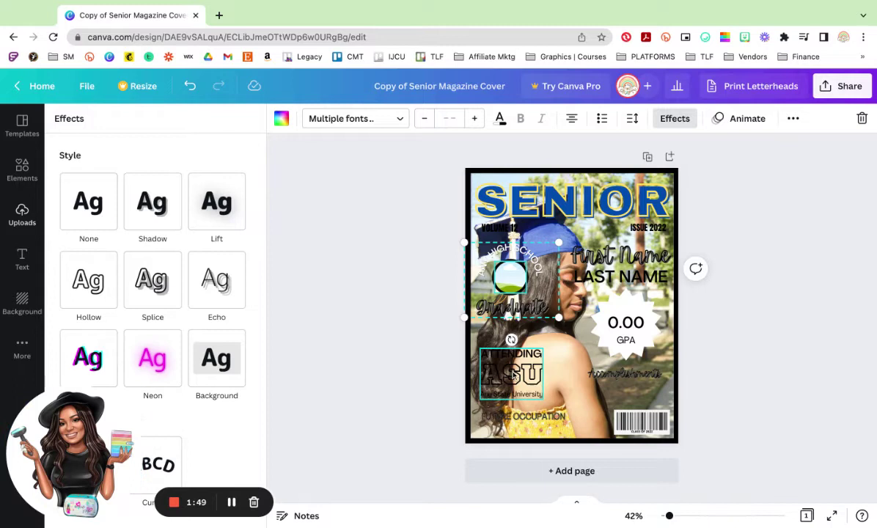
{"action": "left_click_drag", "start_coordinate": [514, 379], "coordinate": [550, 379]}
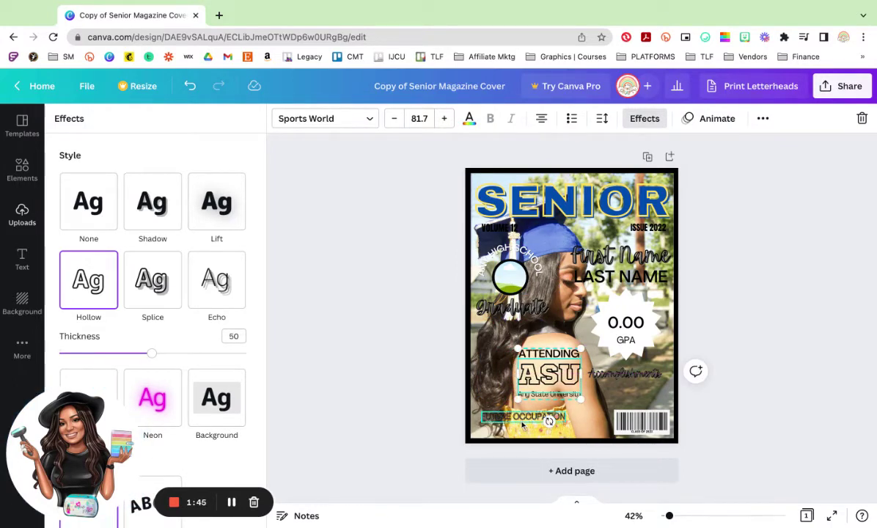
{"action": "mouse_move", "coordinate": [625, 374]}
{"action": "left_mouse_down"}
{"action": "mouse_move", "coordinate": [627, 389]}
{"action": "mouse_move", "coordinate": [641, 369]}
{"action": "left_mouse_up"}
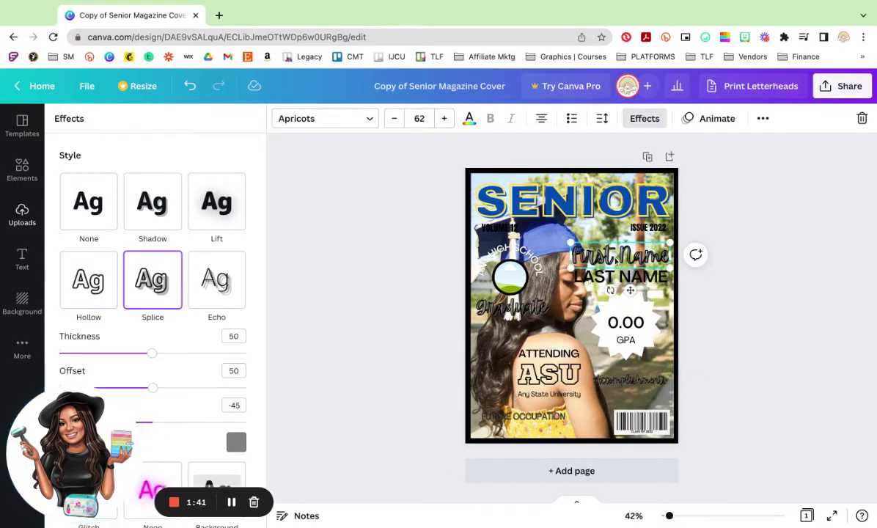
Step: Shrink the First Name and LAST NAME texts
{"action": "mouse_move", "coordinate": [575, 243]}
{"action": "left_mouse_down"}
{"action": "mouse_move", "coordinate": [532, 227]}
{"action": "mouse_move", "coordinate": [566, 241]}
{"action": "left_mouse_up"}
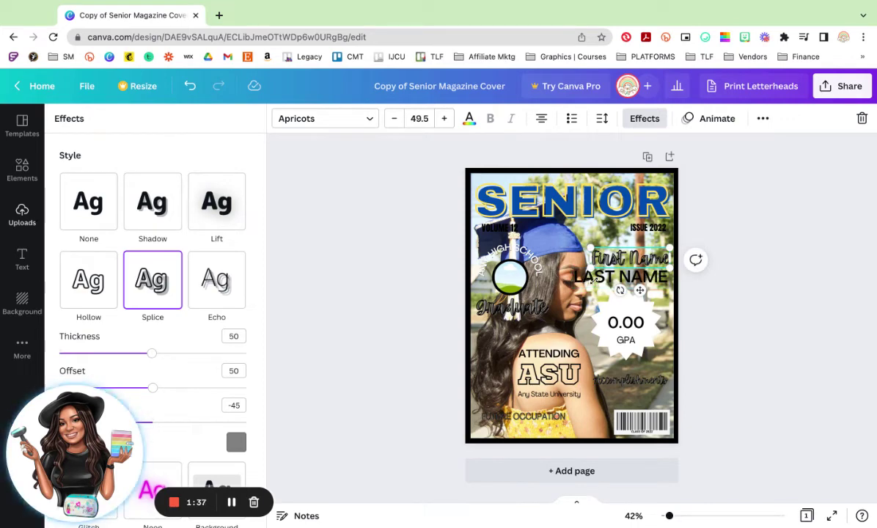
{"action": "left_click", "coordinate": [578, 278]}
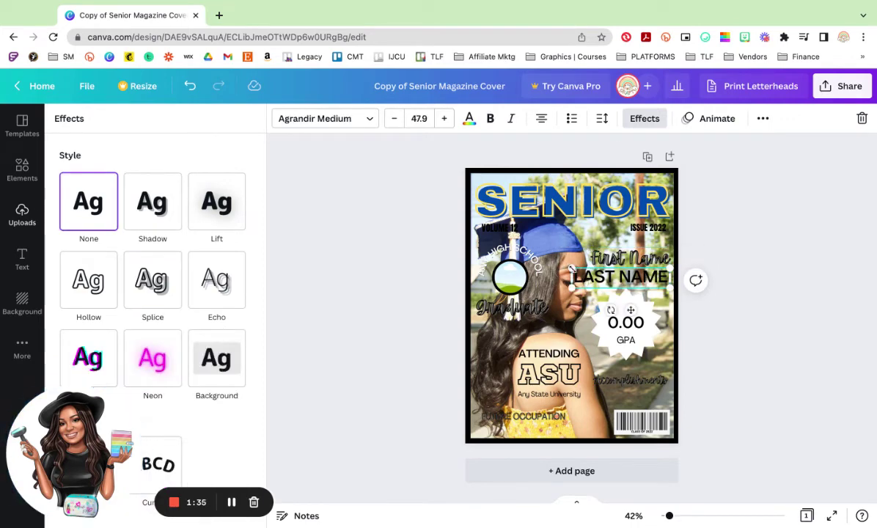
{"action": "left_click_drag", "start_coordinate": [572, 269], "coordinate": [594, 277]}
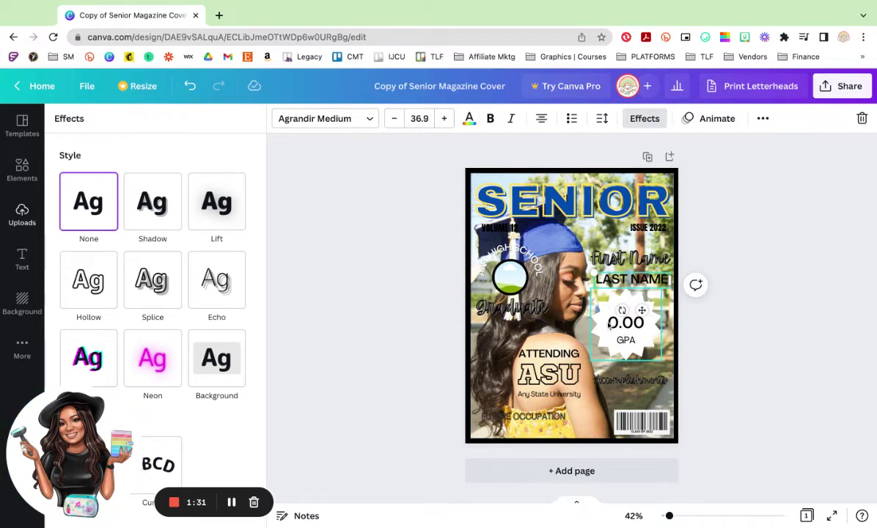
Step: Shrink the 0.00 GPA badge and move it up under LAST NAME
{"action": "left_click", "coordinate": [609, 326]}
{"action": "mouse_move", "coordinate": [590, 289]}
{"action": "left_mouse_down"}
{"action": "mouse_move", "coordinate": [600, 298]}
{"action": "mouse_move", "coordinate": [592, 290]}
{"action": "left_mouse_up"}
{"action": "left_click_drag", "start_coordinate": [638, 361], "coordinate": [639, 350]}
Step: Make the GPA burst yellow and its 0.00 figure white
{"action": "left_click", "coordinate": [605, 290]}
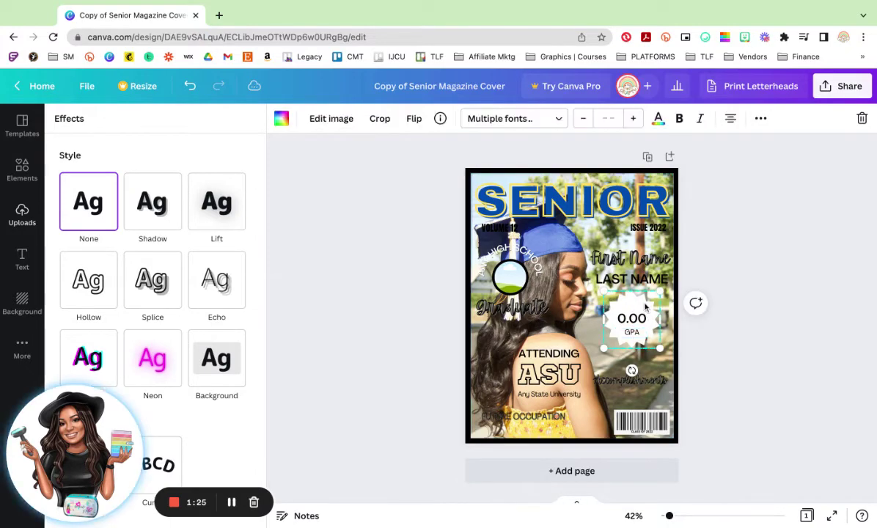
{"action": "left_click", "coordinate": [281, 119]}
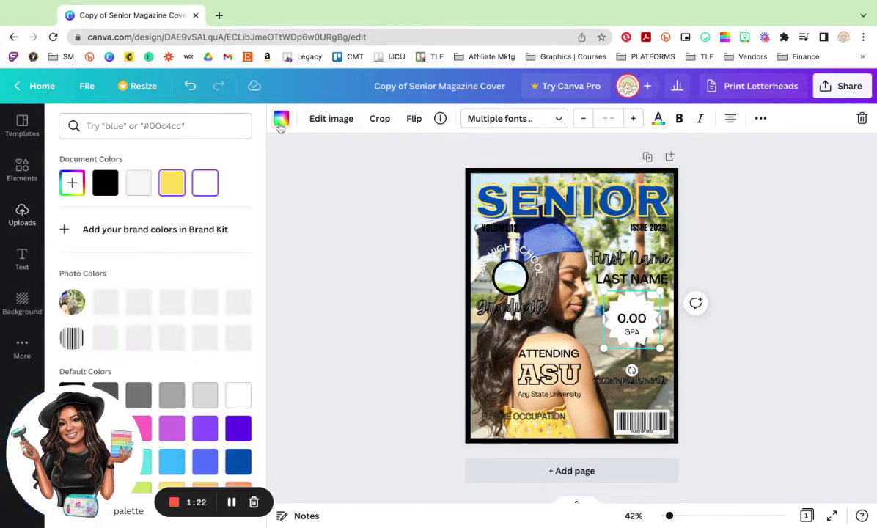
{"action": "left_click", "coordinate": [164, 188]}
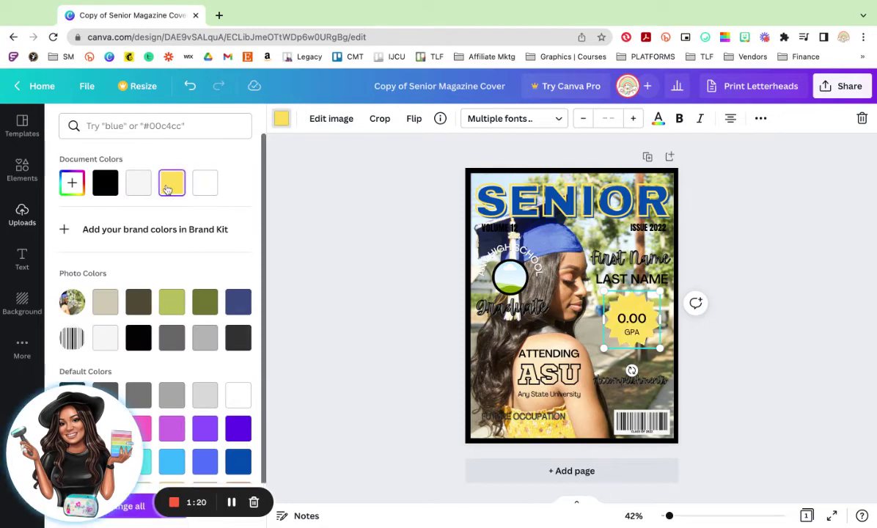
{"action": "left_click", "coordinate": [627, 320]}
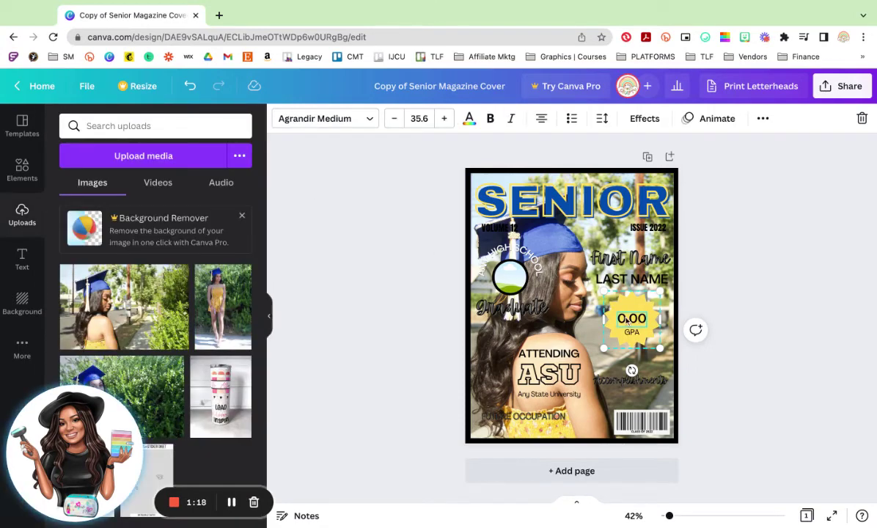
{"action": "left_click", "coordinate": [469, 118]}
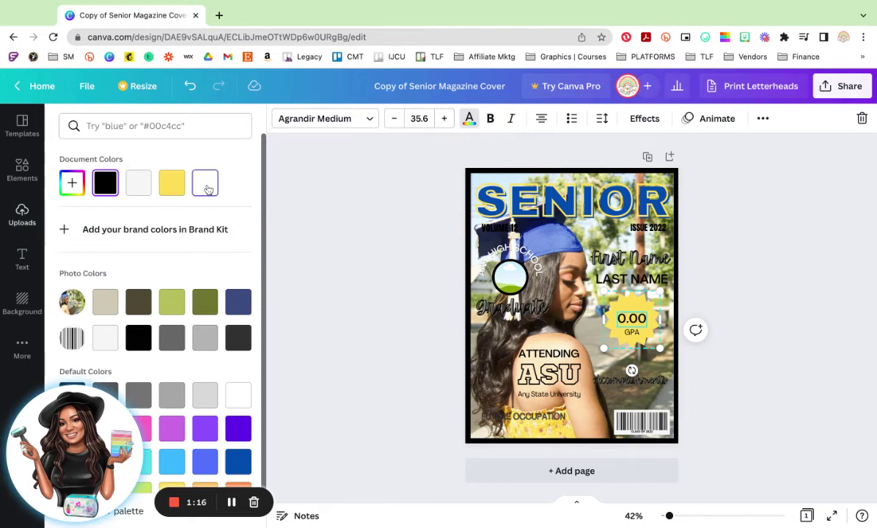
{"action": "left_click", "coordinate": [208, 188]}
Step: Shrink the Accomplishments heading to size 26 and raise it beneath the badge
{"action": "left_click", "coordinate": [630, 334]}
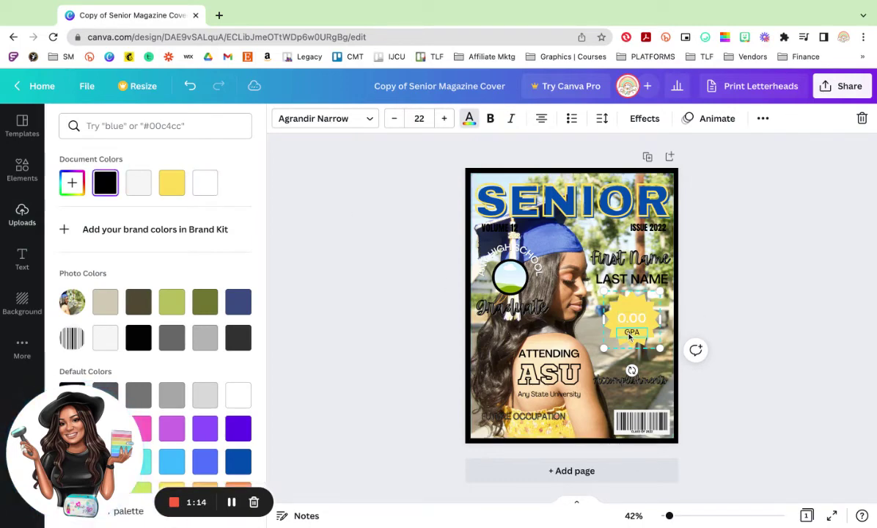
{"action": "left_click", "coordinate": [633, 317]}
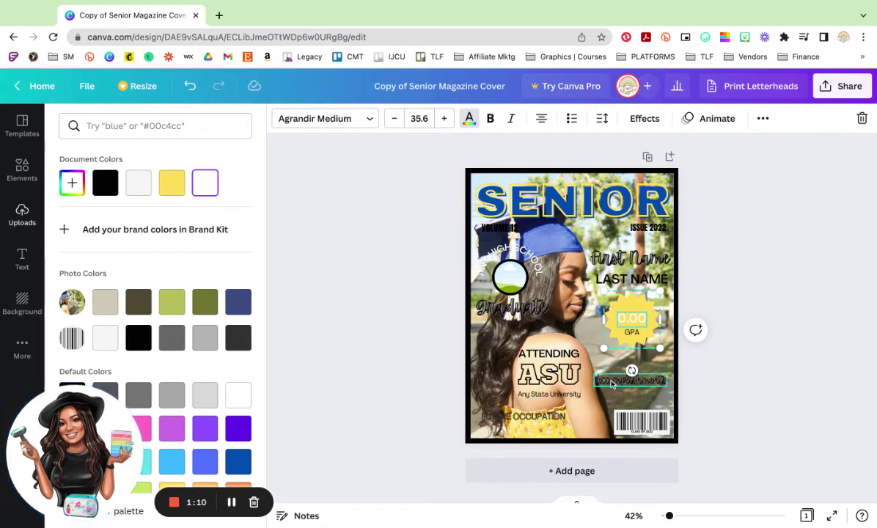
{"action": "left_click", "coordinate": [601, 380]}
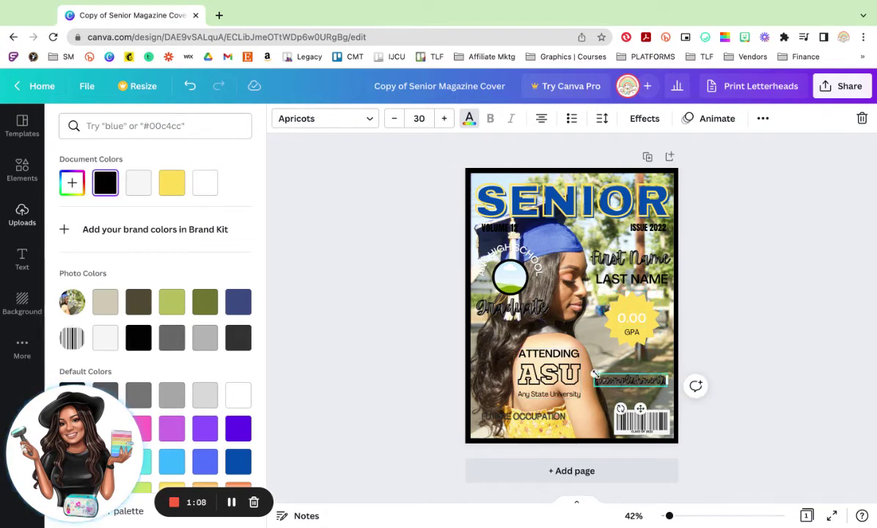
{"action": "left_click_drag", "start_coordinate": [600, 379], "coordinate": [632, 364]}
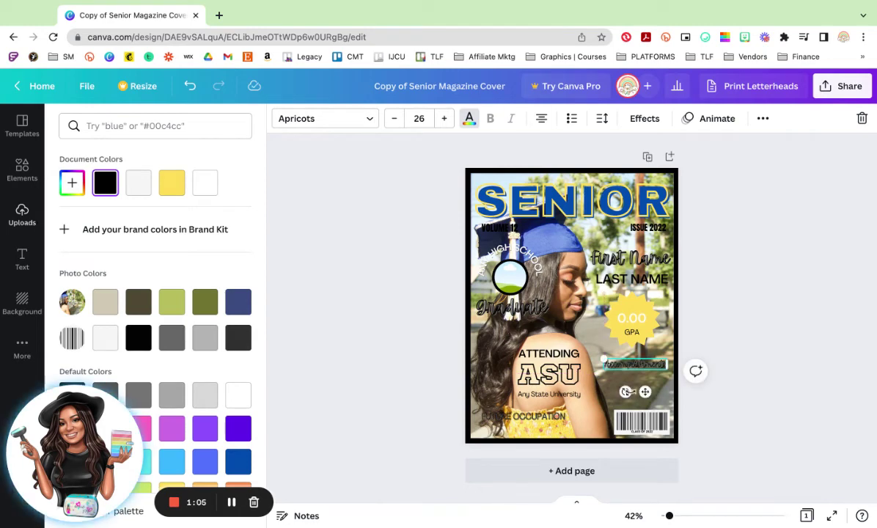
Step: Add an 'Add a little bit of body text' box in white below the Accomplishments heading
{"action": "left_click", "coordinate": [22, 215]}
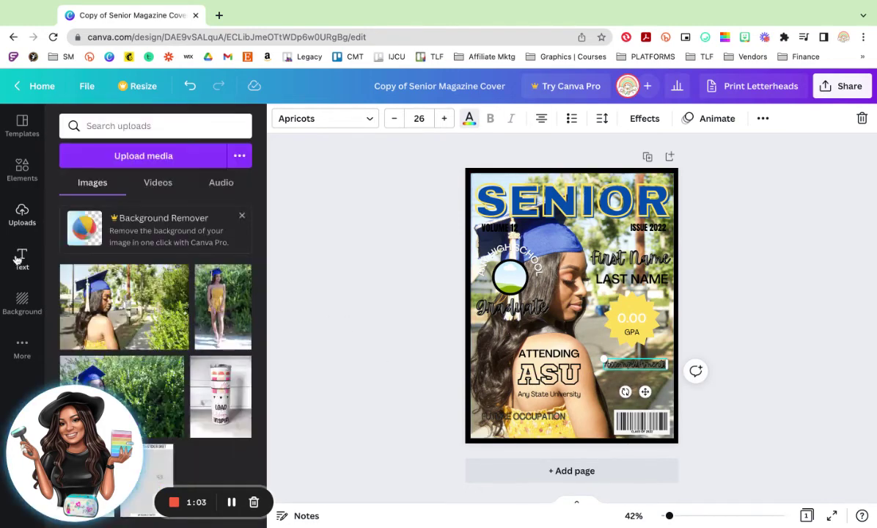
{"action": "left_click", "coordinate": [22, 259]}
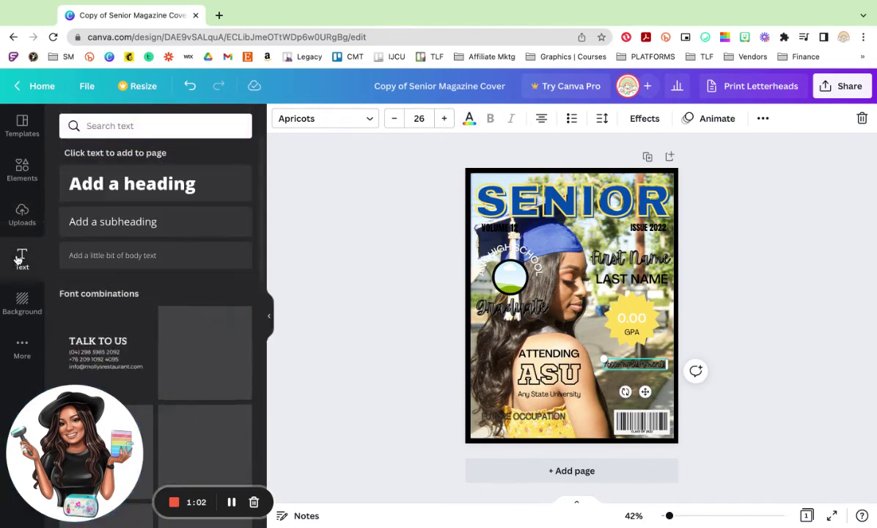
{"action": "left_click", "coordinate": [116, 255]}
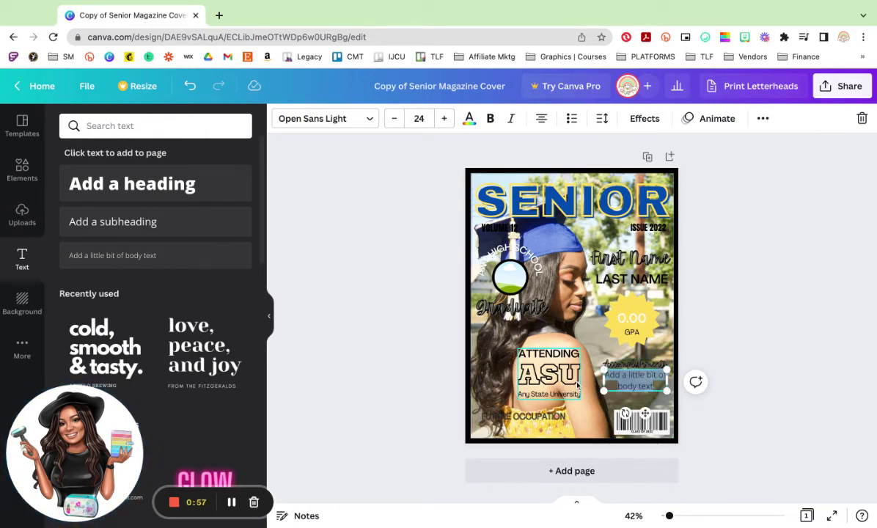
{"action": "left_click", "coordinate": [470, 119]}
{"action": "left_click", "coordinate": [204, 183]}
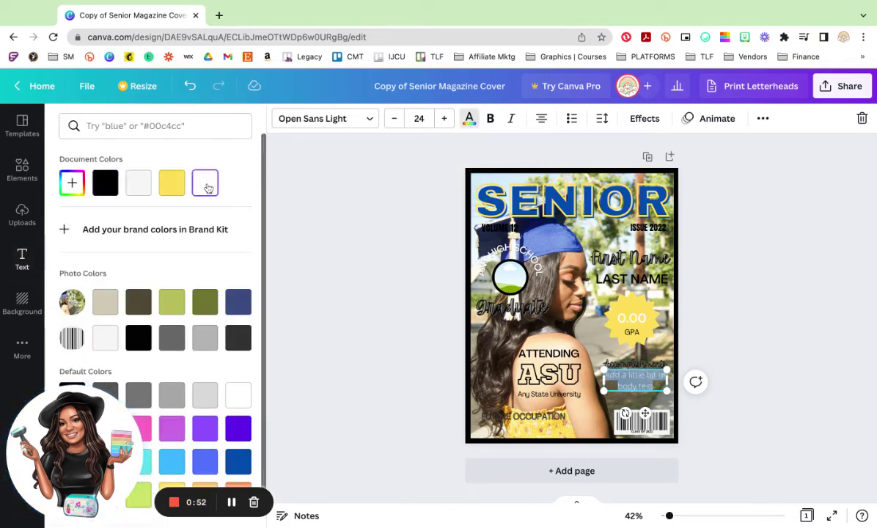
{"action": "left_click", "coordinate": [422, 363]}
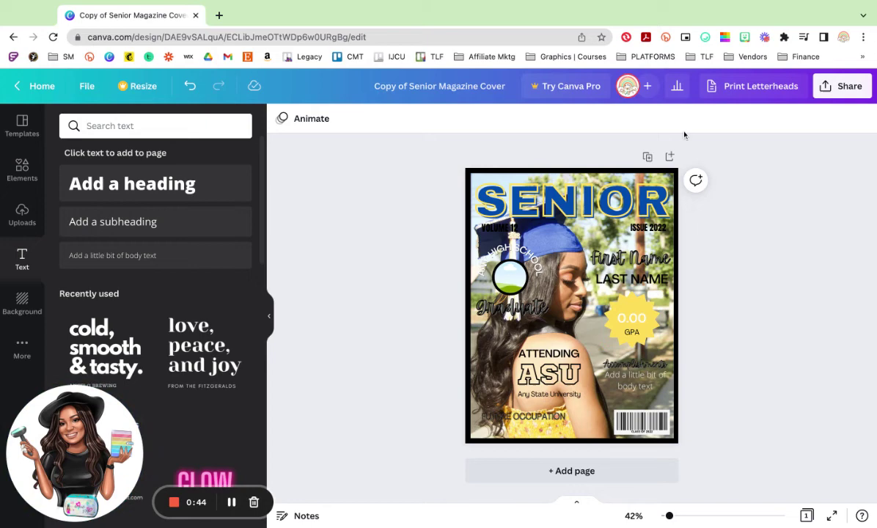
Step: Change the page background to the yellow document colour, giving the cover a yellow border
{"action": "left_click", "coordinate": [589, 174]}
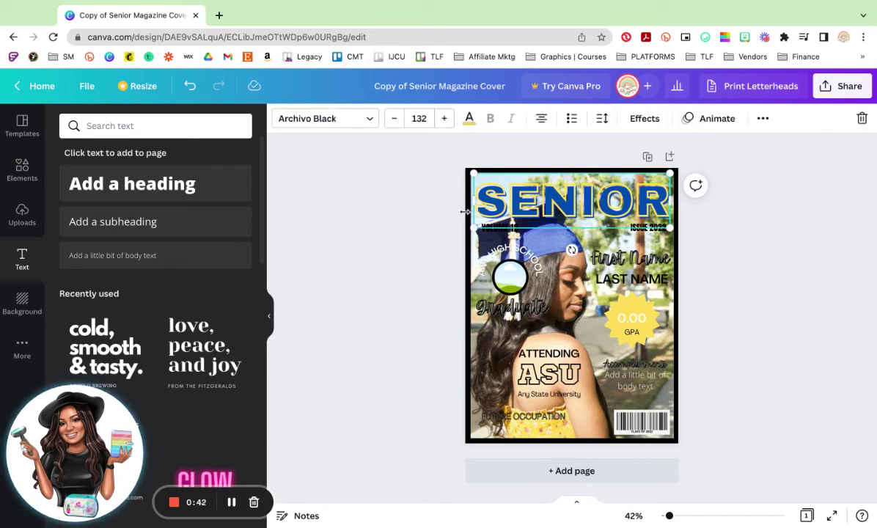
{"action": "left_click", "coordinate": [422, 223]}
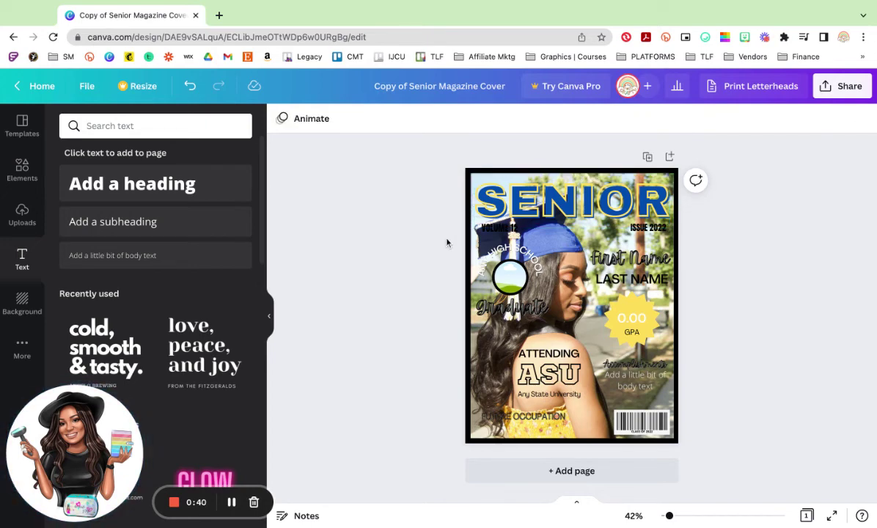
{"action": "left_click", "coordinate": [435, 223]}
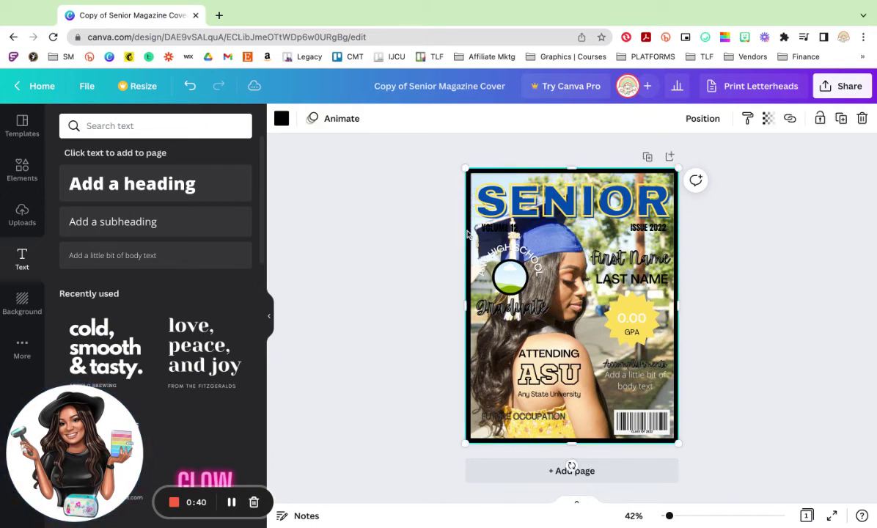
{"action": "left_click", "coordinate": [281, 118]}
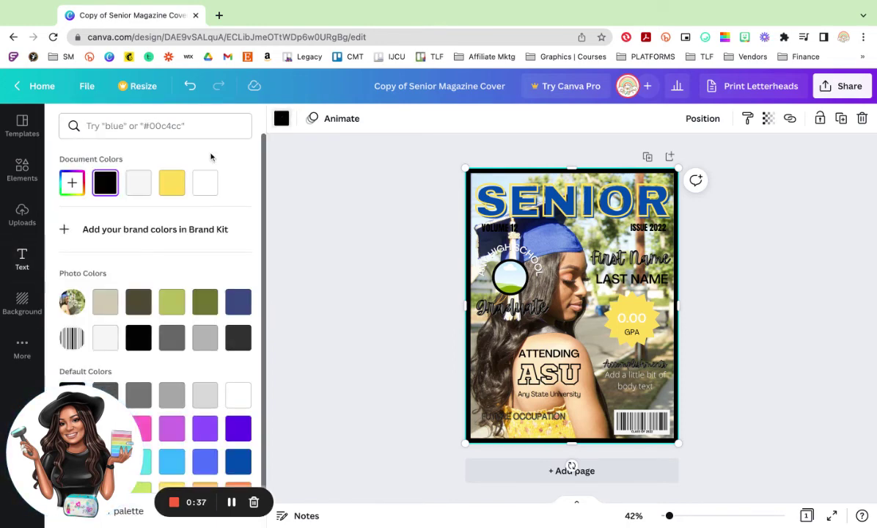
{"action": "left_click", "coordinate": [172, 186]}
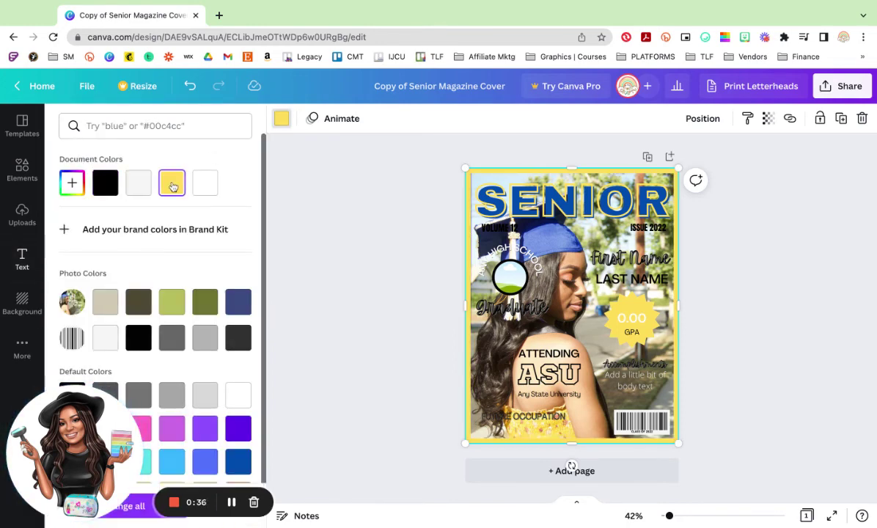
{"action": "left_click", "coordinate": [354, 220]}
{"action": "left_click", "coordinate": [355, 220]}
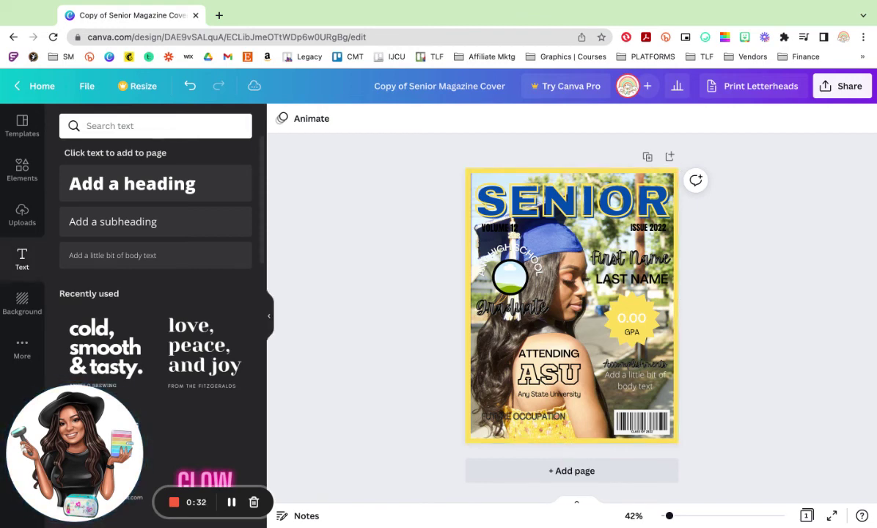